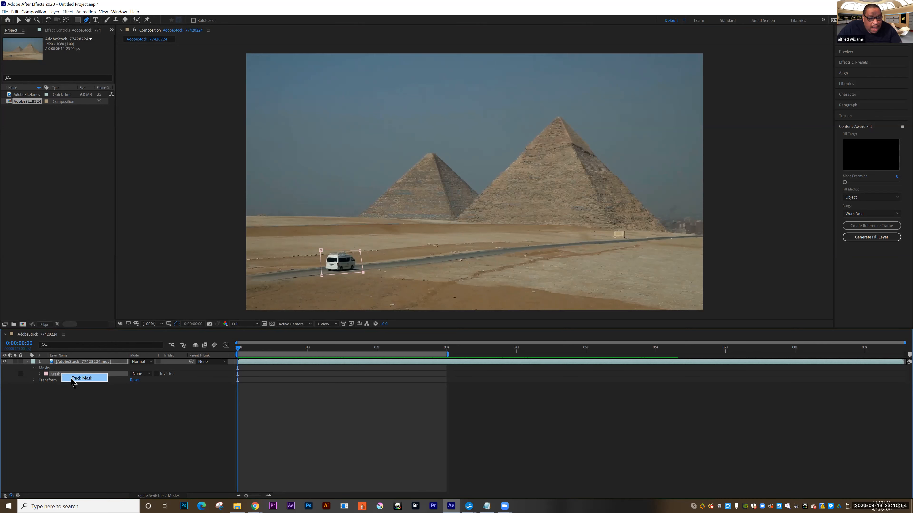
# Step: Track Mask 1 around the van forward from the first frame with the Position, Scale & Rotation method, stopping at 0:00:01:09
pyautogui.click(72, 379)
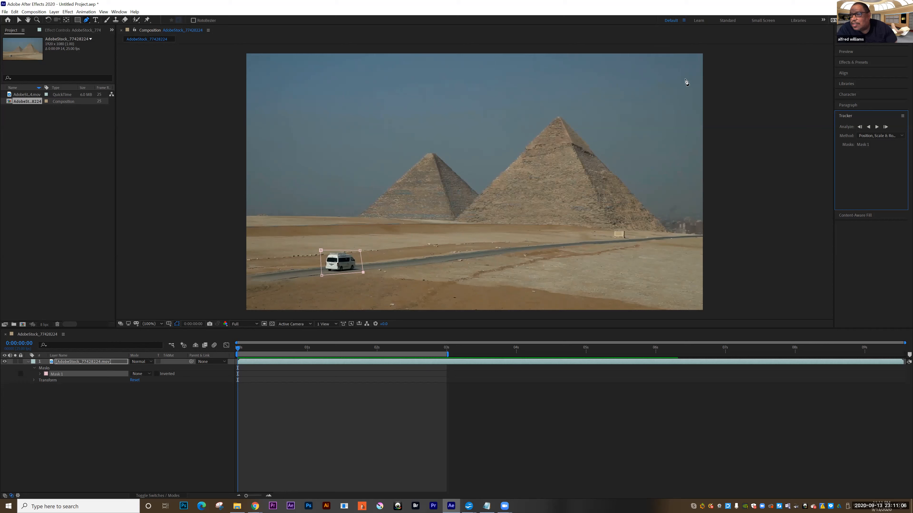
pyautogui.click(874, 137)
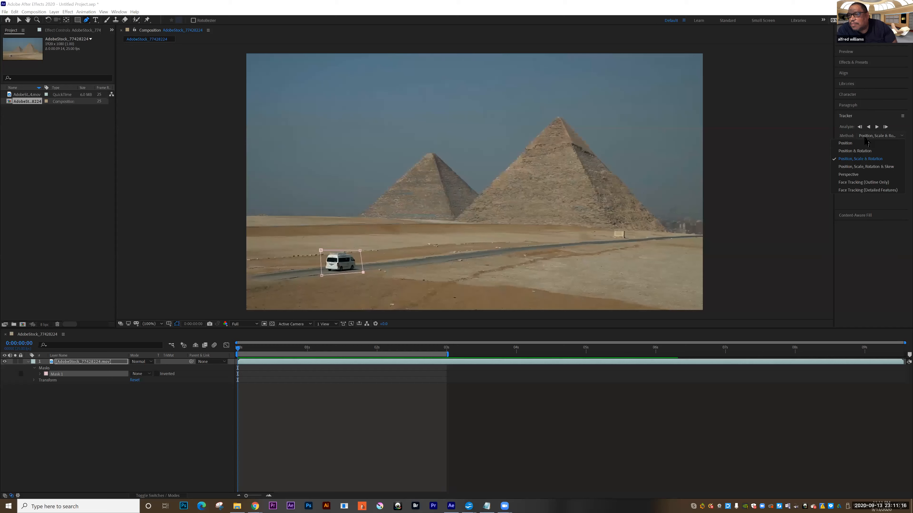
pyautogui.click(865, 138)
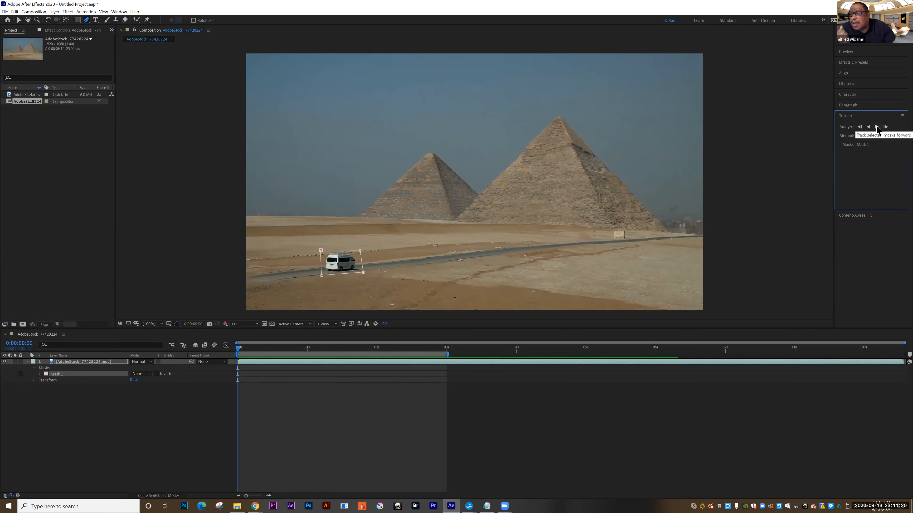
pyautogui.click(876, 127)
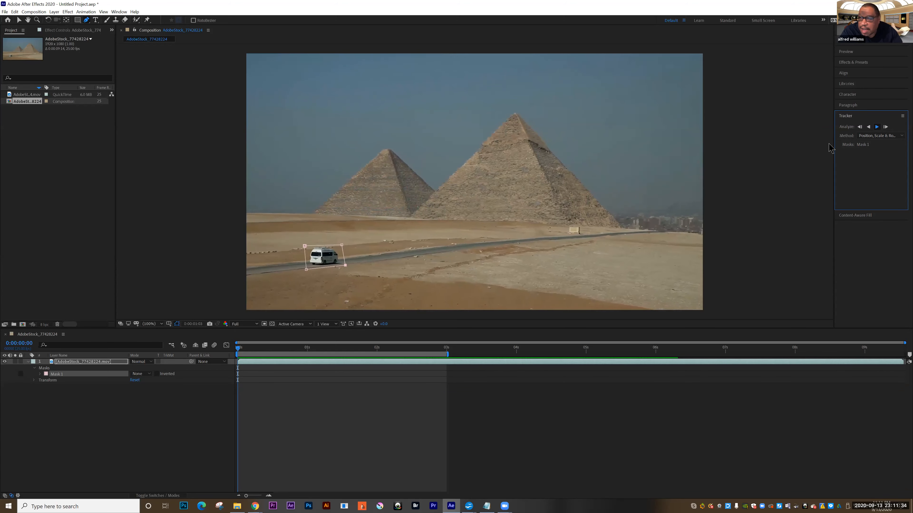
pyautogui.click(875, 128)
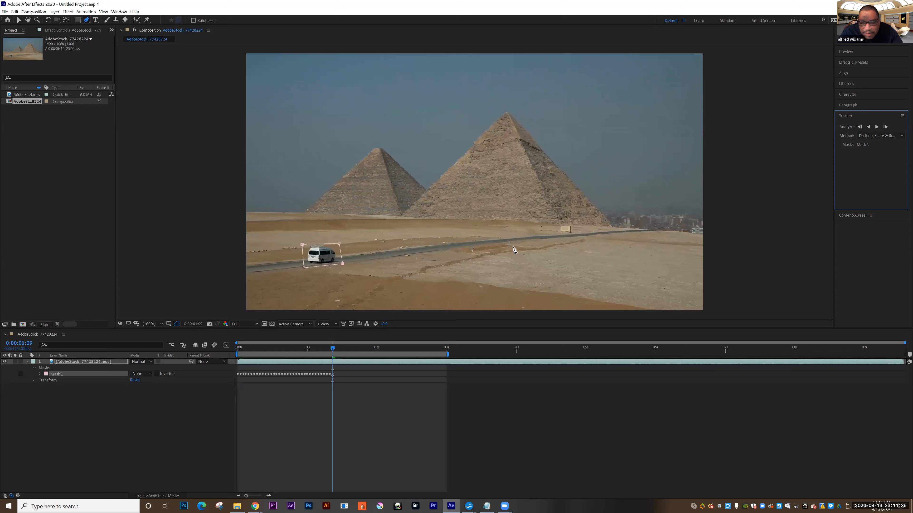
# Step: Tighten the mask corners around the van at 0:00:01:09 and 0:00:04:14, tracking forward after each correction to reach 0:00:04:19
pyautogui.moveTo(342, 265); pyautogui.dragTo(340, 264)
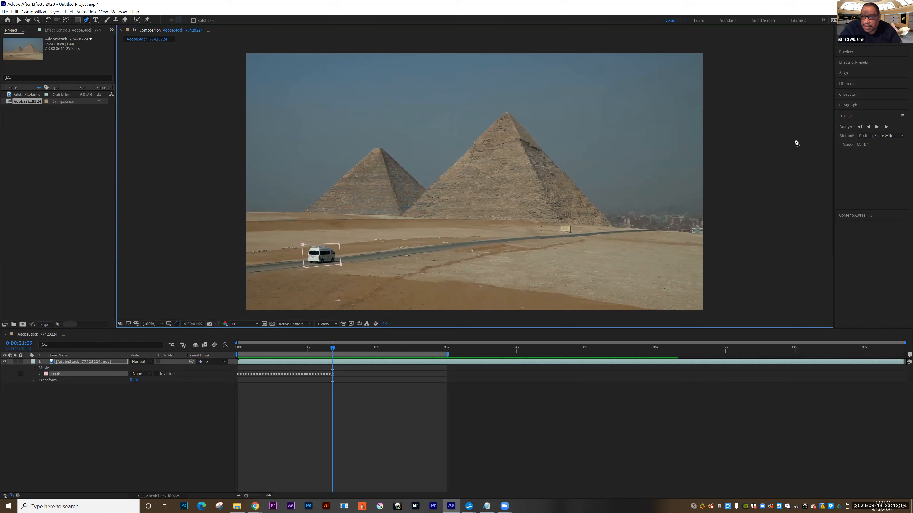
pyautogui.click(876, 127)
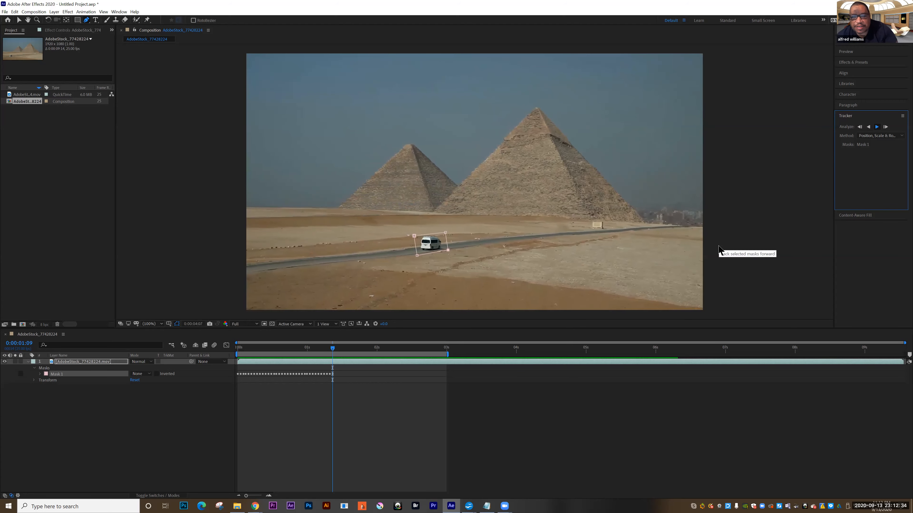
pyautogui.click(877, 127)
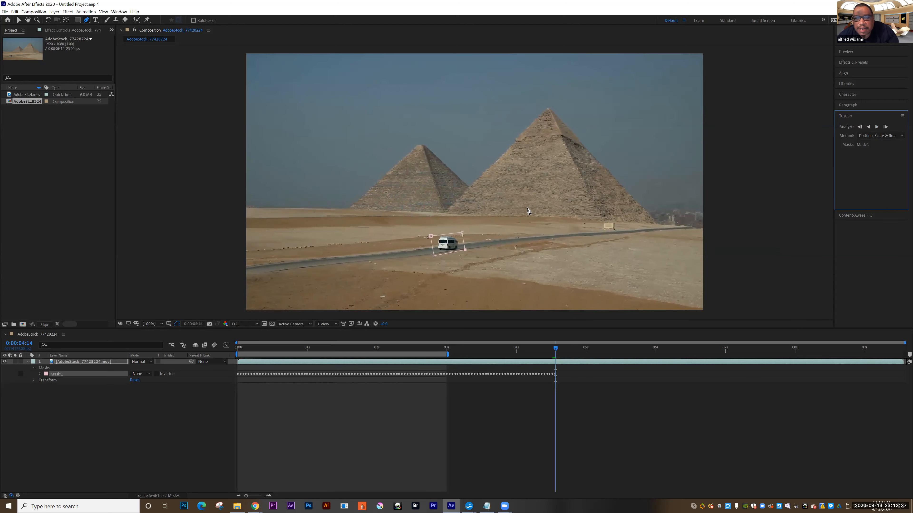
pyautogui.click(433, 253)
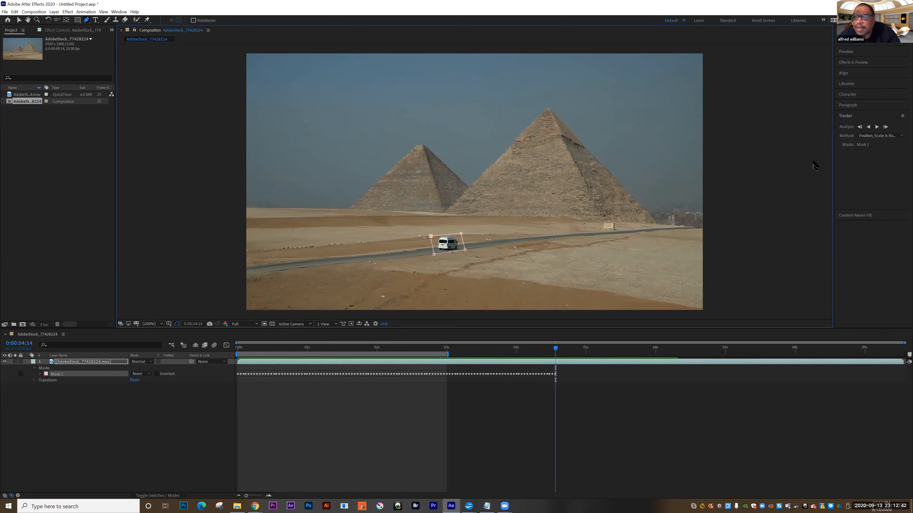
pyautogui.click(876, 127)
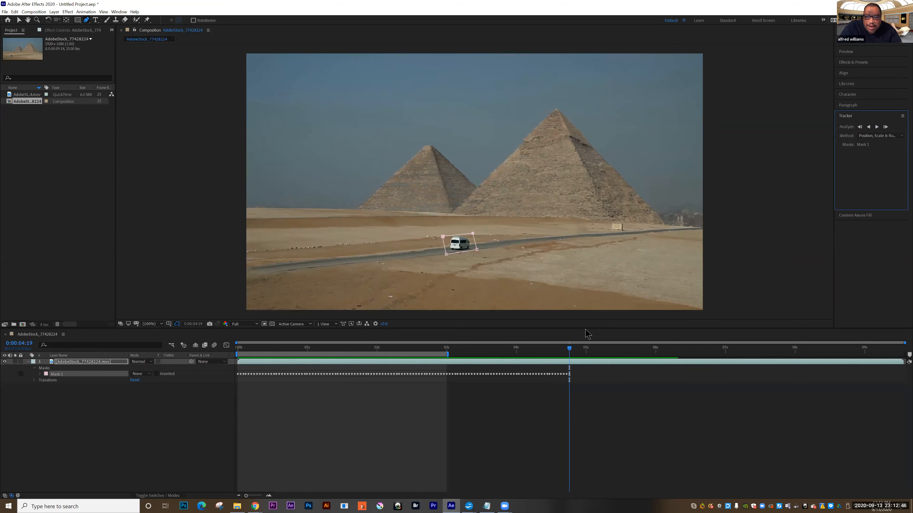
# Step: Return the playhead to the first frame and select the AdobeStock_77428224.mov layer
pyautogui.click(486, 353)
pyautogui.moveTo(486, 354); pyautogui.dragTo(237, 362)
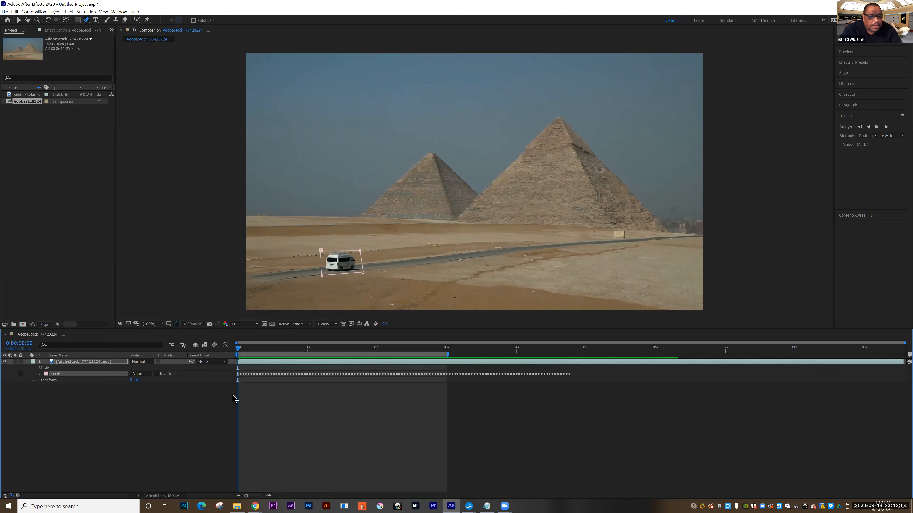
pyautogui.click(85, 364)
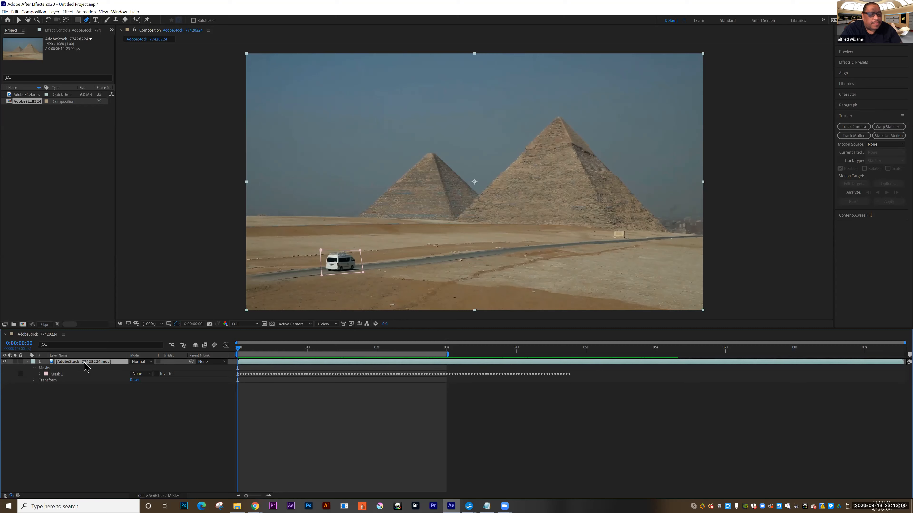
pyautogui.rightClick(85, 365)
pyautogui.click(84, 366)
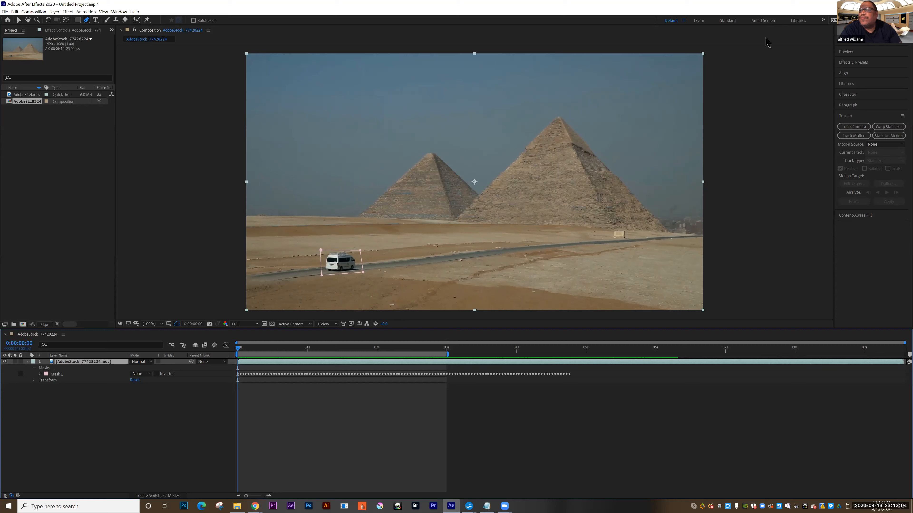
# Step: Open the Content-Aware Fill settings and keep the fill method on Object and the range on Work Area
pyautogui.click(858, 217)
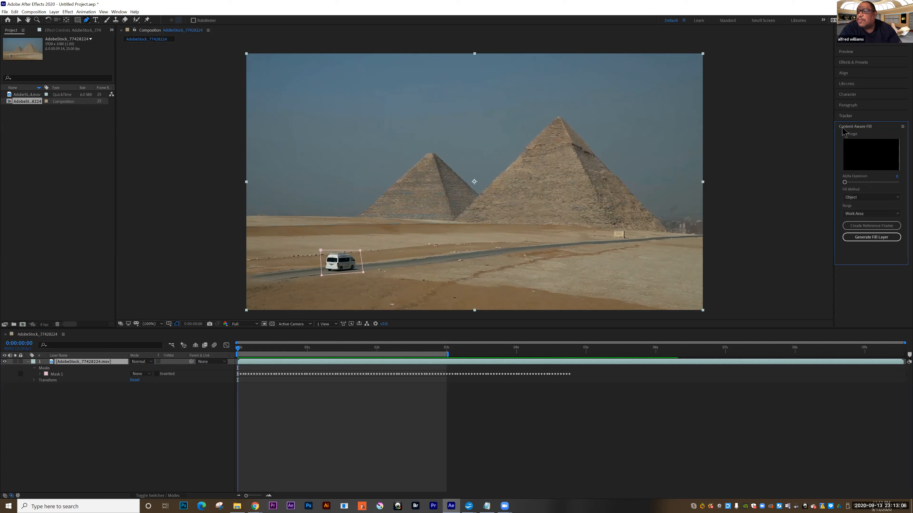
pyautogui.click(823, 21)
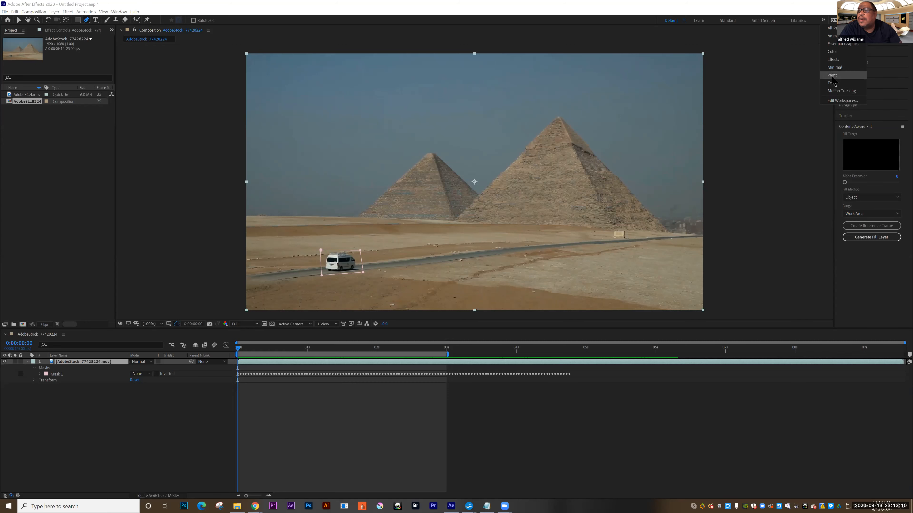
pyautogui.click(824, 2)
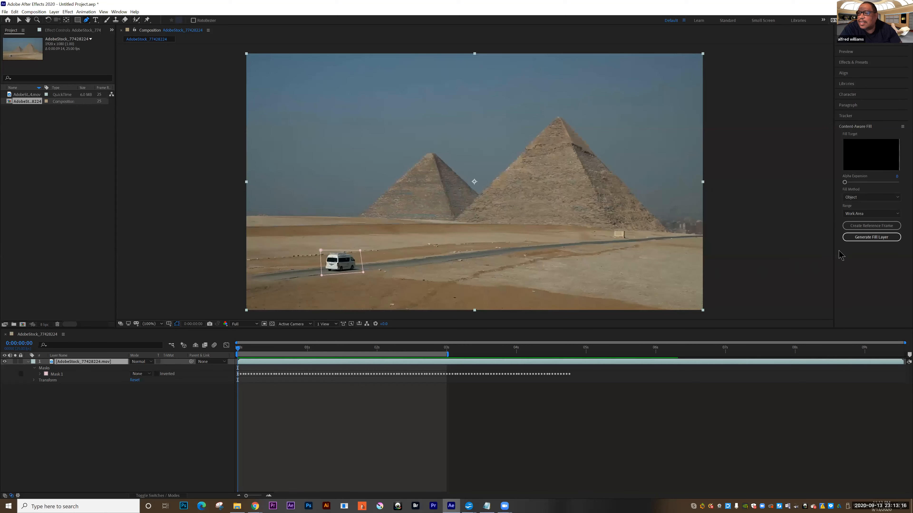
pyautogui.click(864, 198)
pyautogui.click(865, 198)
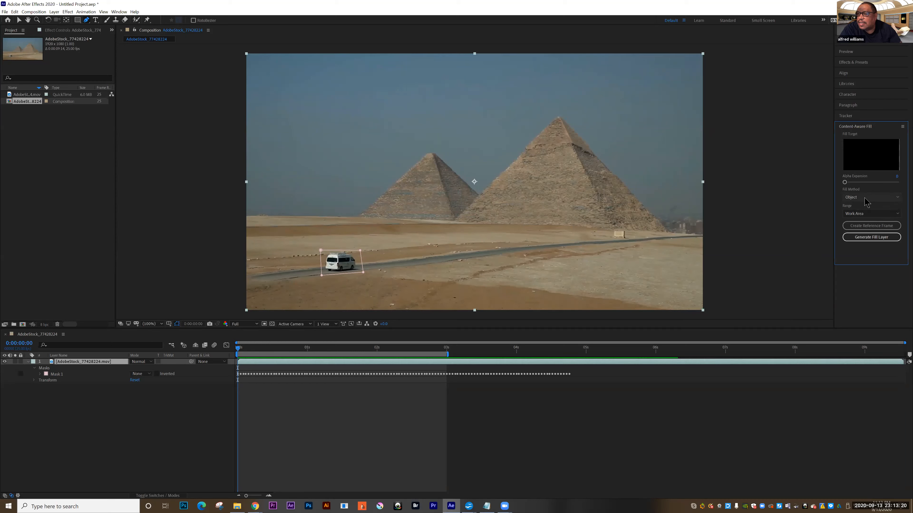
pyautogui.click(863, 214)
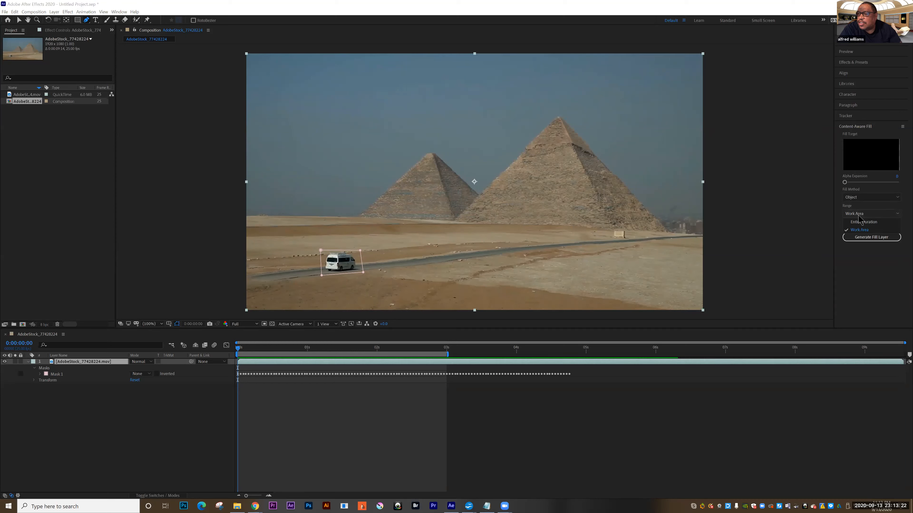
pyautogui.click(855, 230)
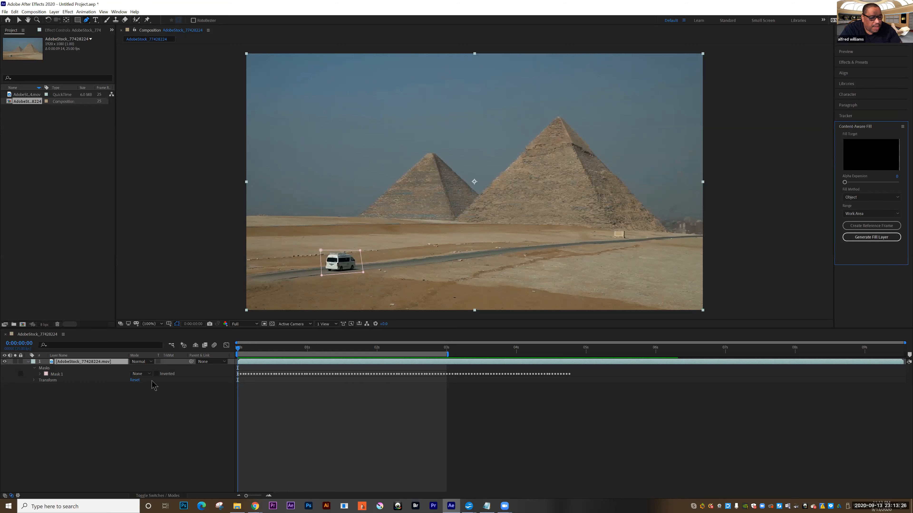
# Step: Set the mode of Mask 1 to Subtract to cut the van out of the footage
pyautogui.click(140, 374)
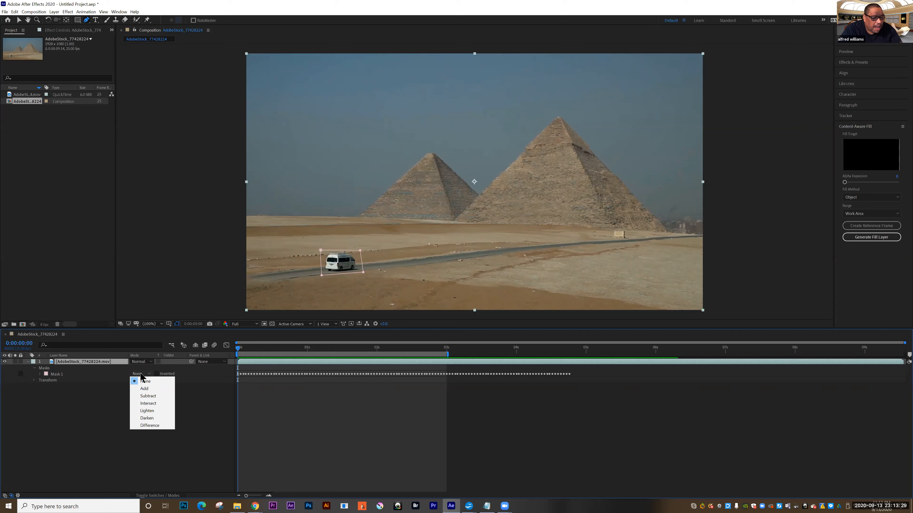
pyautogui.click(147, 396)
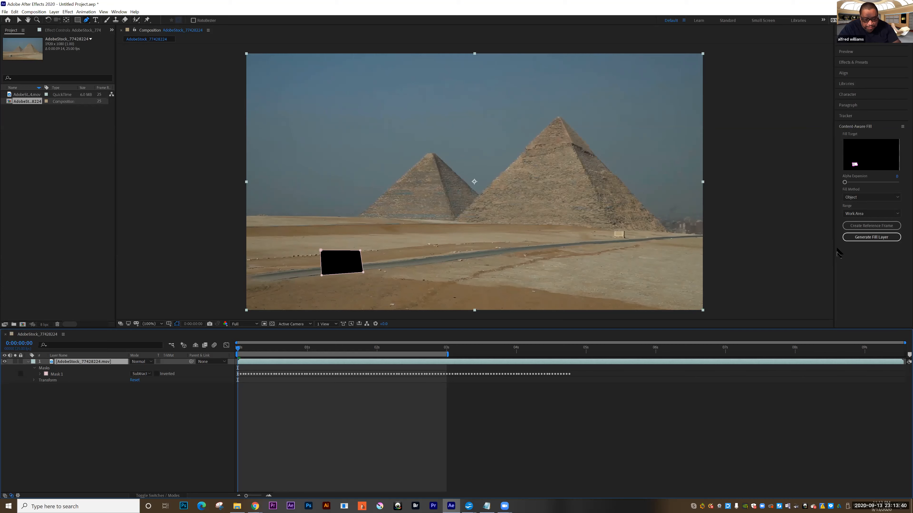
# Step: Generate the Content-Aware Fill layer, saving the project as "content aware 3" in the After Effects Project Files folder
pyautogui.click(859, 238)
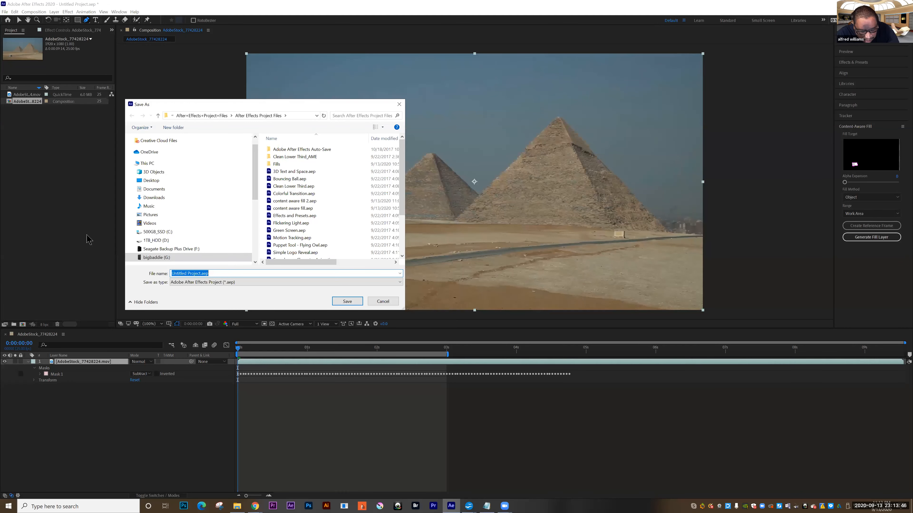
pyautogui.write('cont')
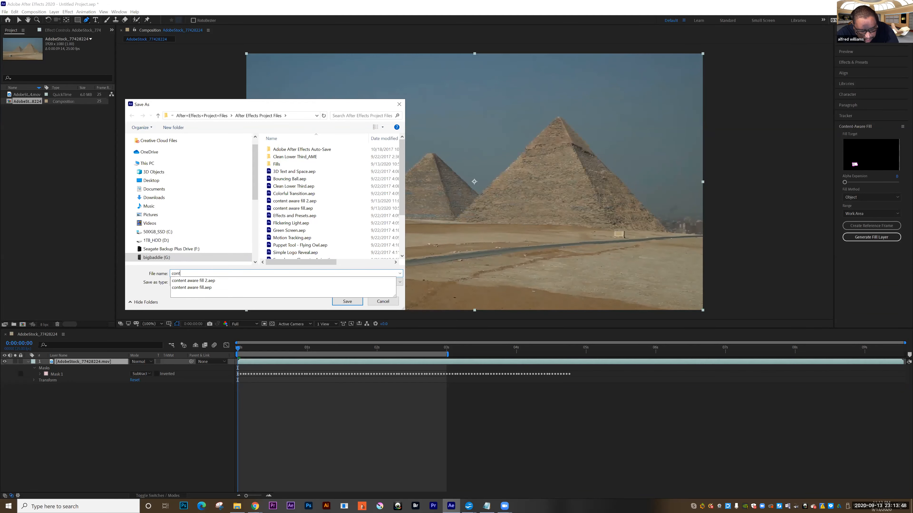
pyautogui.write('ent aware 3')
pyautogui.click(346, 304)
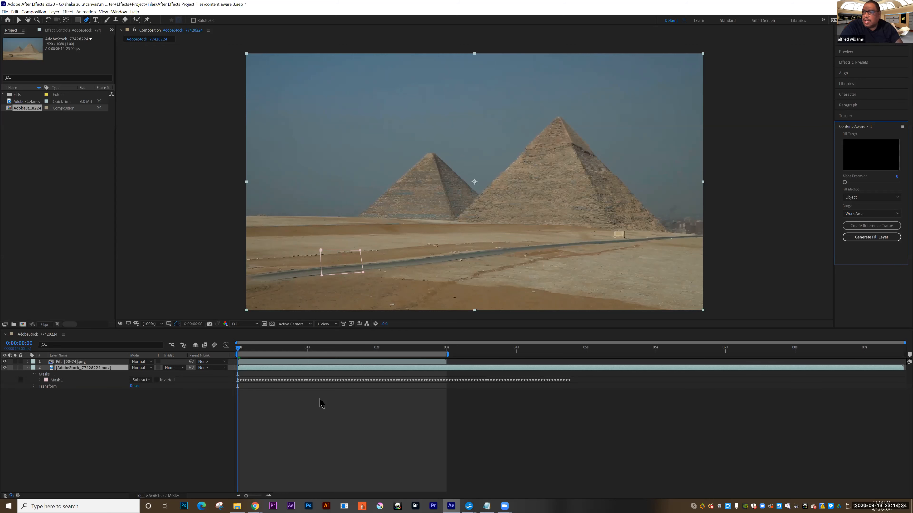
# Step: Play back the work area from the first frame and scrub past its end to review the van's removal
pyautogui.click(200, 443)
pyautogui.press('space')
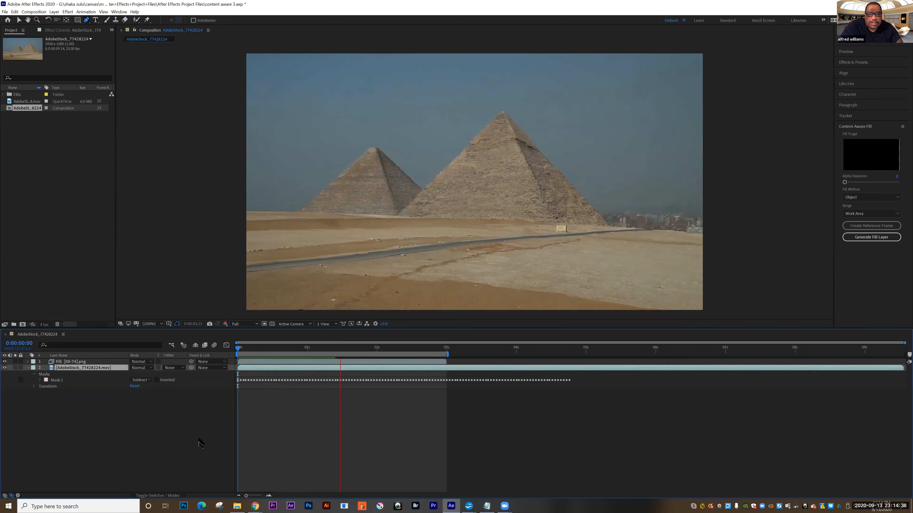
pyautogui.press('space')
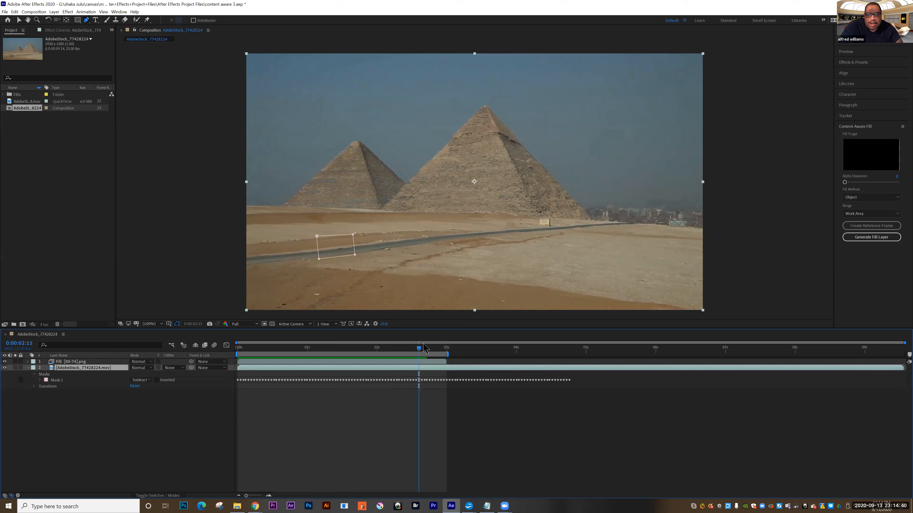
pyautogui.moveTo(419, 348); pyautogui.dragTo(458, 348)
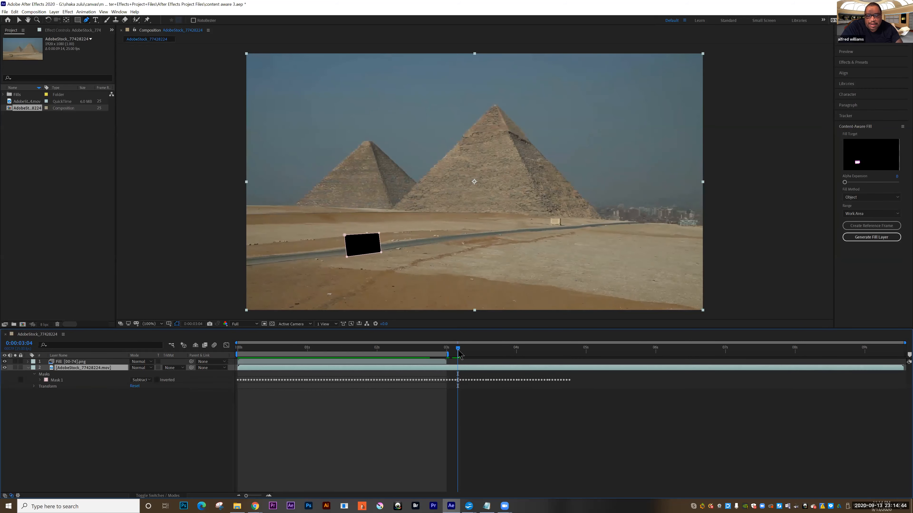
pyautogui.moveTo(441, 352); pyautogui.dragTo(220, 389)
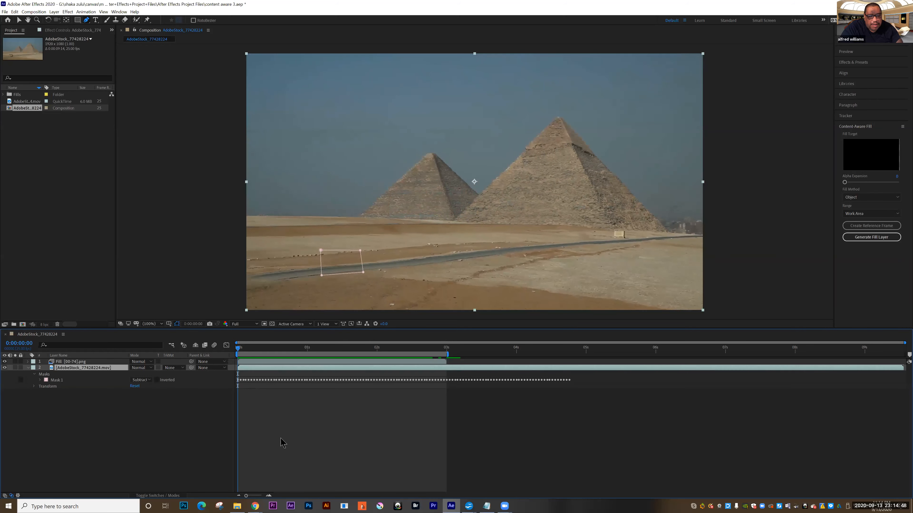
pyautogui.press('space')
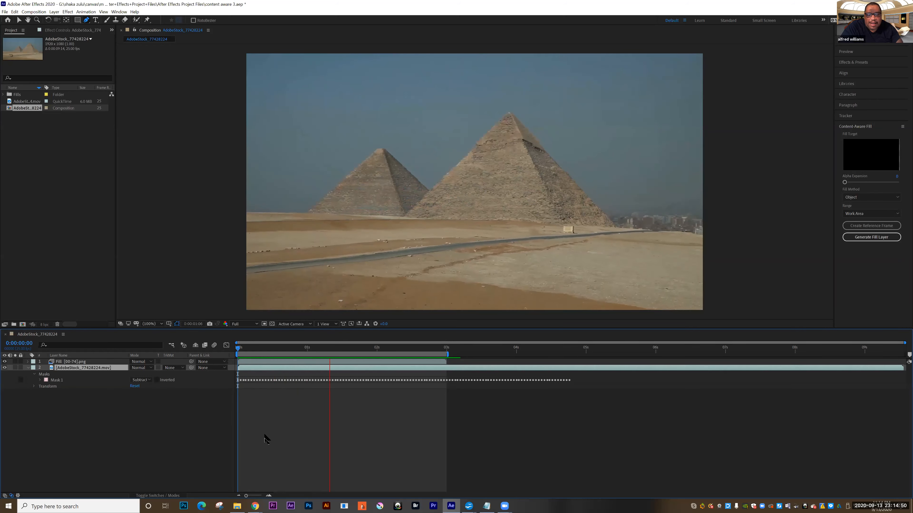
pyautogui.press('space')
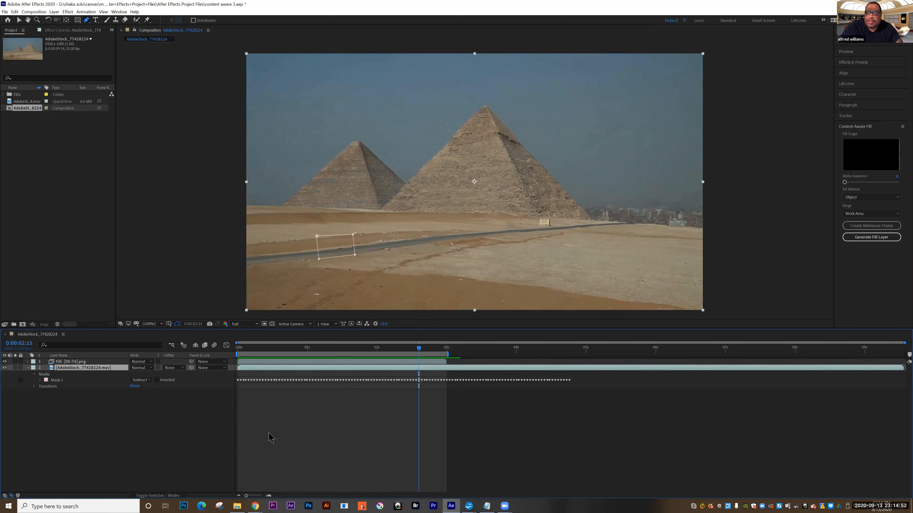